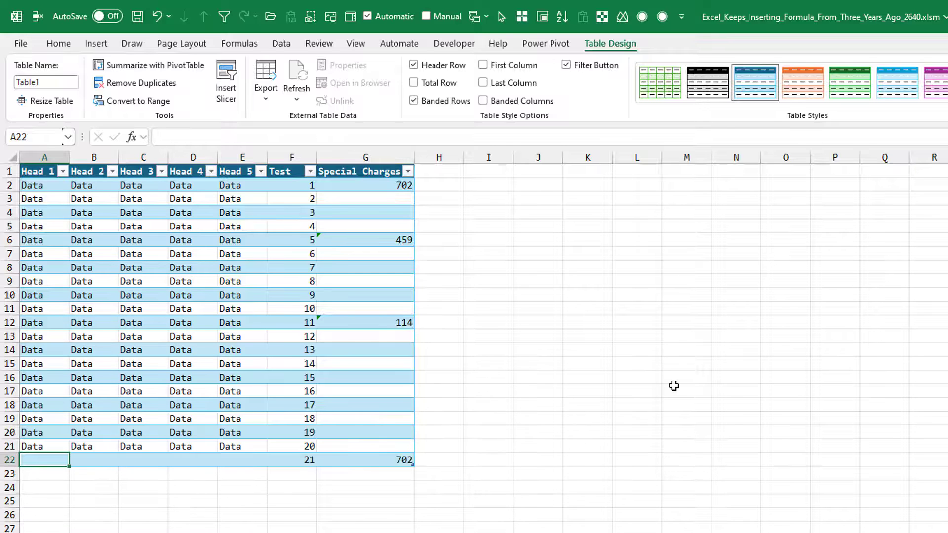
# - Clear the formula from cell G22 in the last row of the Special Charges column
pyautogui.click(392, 460)
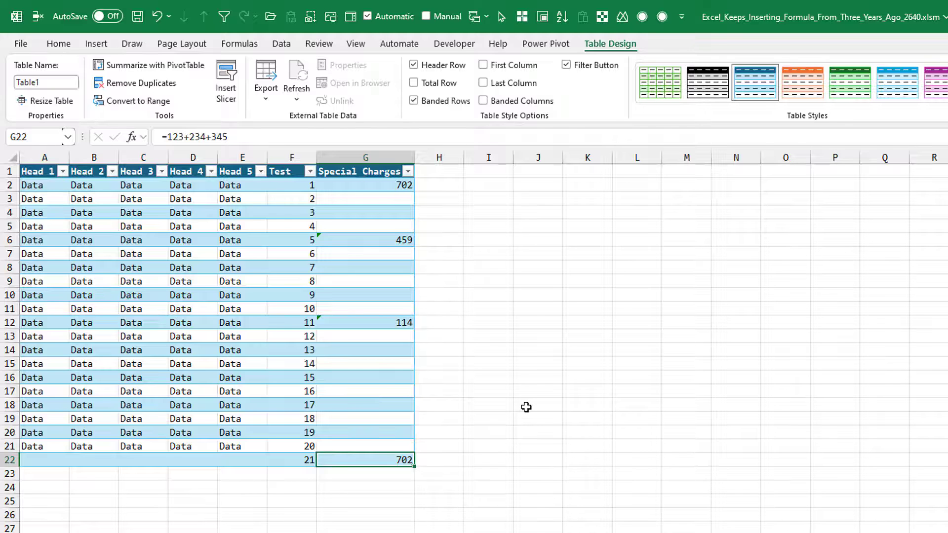
pyautogui.press('Delete')
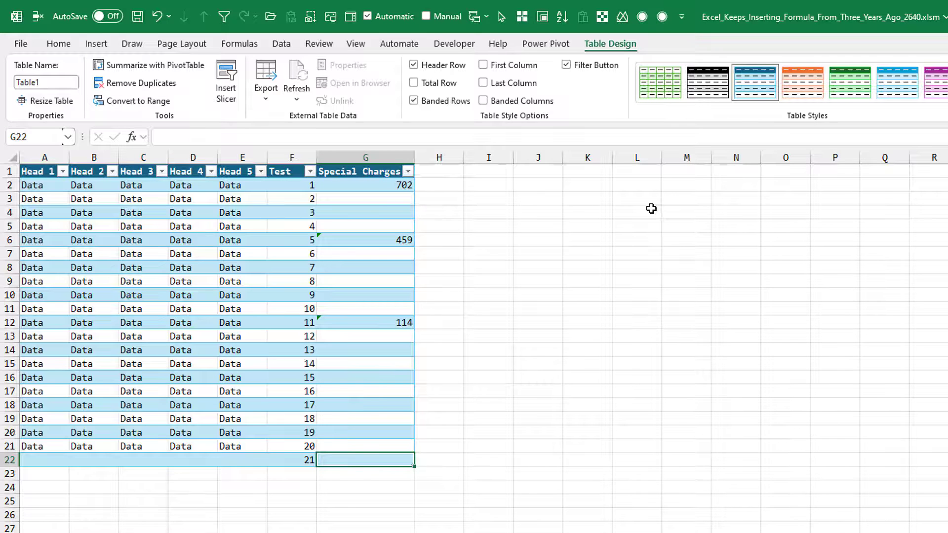
# - Copy all the Special Charges data cells, G2:G22
pyautogui.hotkey('ctrl', 'c')
pyautogui.press('Up')
pyautogui.press('Up')
pyautogui.press('Up')
pyautogui.press('Up')
pyautogui.press('Up')
pyautogui.press('Up')
pyautogui.press('Up')
pyautogui.press('Up')
pyautogui.press('Up')
pyautogui.press('Up')
pyautogui.press('Up')
pyautogui.press('Up')
pyautogui.press('Up')
pyautogui.press('Up')
pyautogui.press('Up')
pyautogui.press('Up')
pyautogui.press('Up')
pyautogui.press('Up')
pyautogui.press('Up')
pyautogui.press('Up')
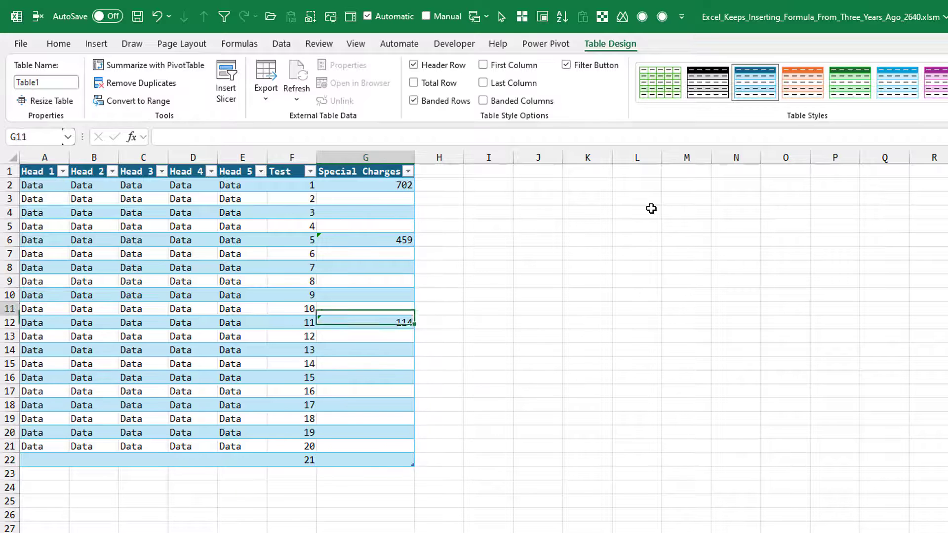
pyautogui.hotkey('shift', 'Down')
pyautogui.hotkey('shift', 'Down')
pyautogui.hotkey('shift', 'Down')
pyautogui.hotkey('shift', 'Down')
pyautogui.hotkey('shift', 'Down')
pyautogui.hotkey('shift', 'Down')
pyautogui.hotkey('shift', 'Down')
pyautogui.hotkey('shift', 'Down')
pyautogui.hotkey('shift', 'Down')
pyautogui.hotkey('shift', 'Down')
pyautogui.hotkey('shift', 'Down')
pyautogui.hotkey('shift', 'Down')
pyautogui.hotkey('shift', 'Down')
pyautogui.hotkey('shift', 'Down')
pyautogui.hotkey('shift', 'Down')
pyautogui.hotkey('shift', 'Down')
pyautogui.hotkey('shift', 'Down')
pyautogui.hotkey('shift', 'Down')
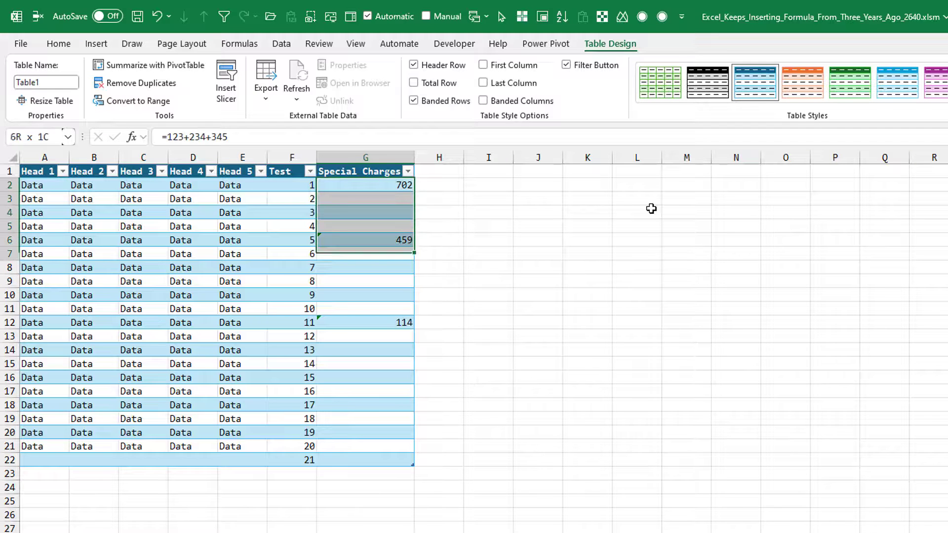
pyautogui.hotkey('shift', 'Down')
pyautogui.hotkey('shift', 'Down')
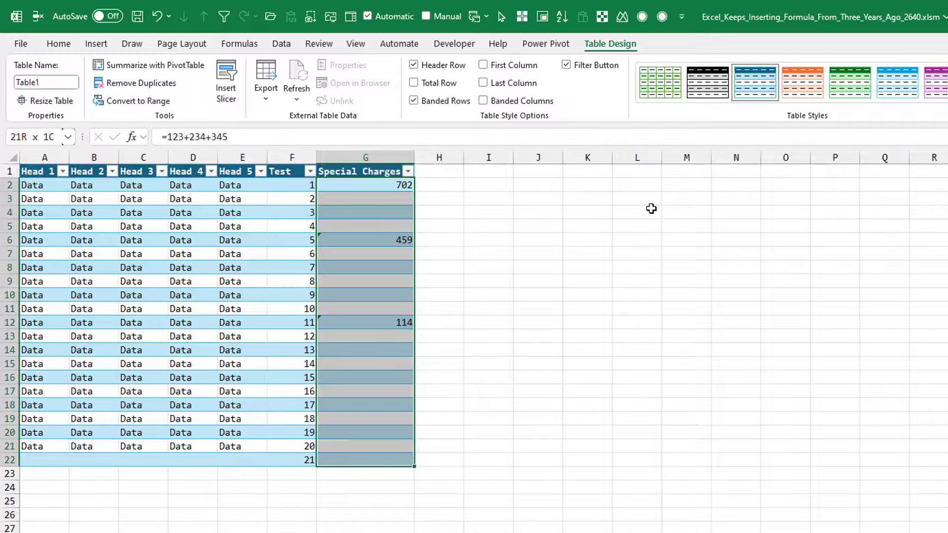
pyautogui.hotkey('ctrl', 'c')
# - Paste the copied cells outside the table starting at K2, using Paste Special with the Formulas option
pyautogui.press('Right')
pyautogui.press('Right')
pyautogui.press('Right')
pyautogui.press('Right')
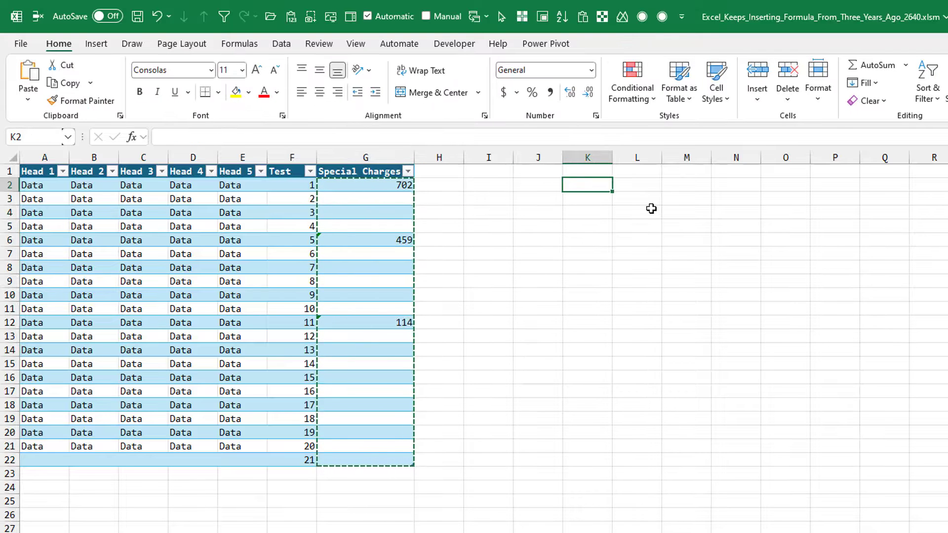
pyautogui.click(28, 101)
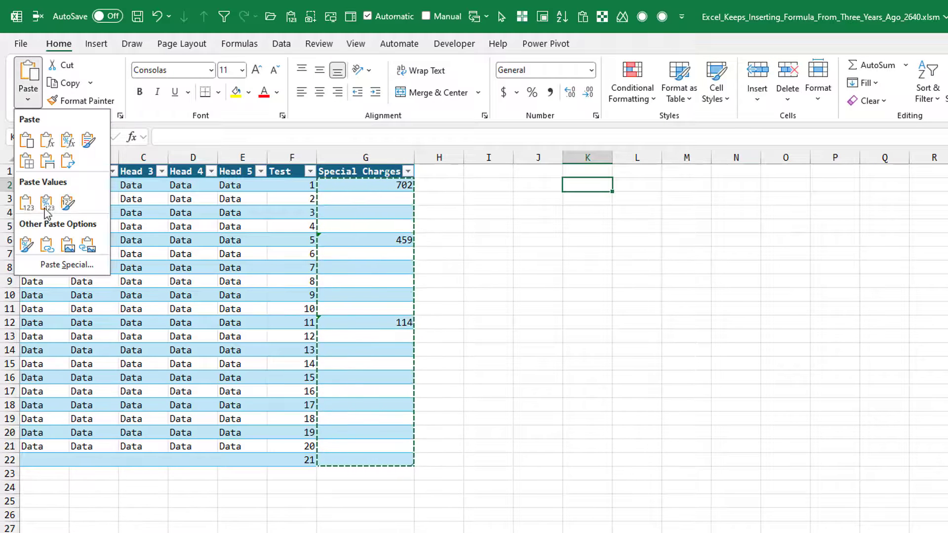
pyautogui.click(57, 265)
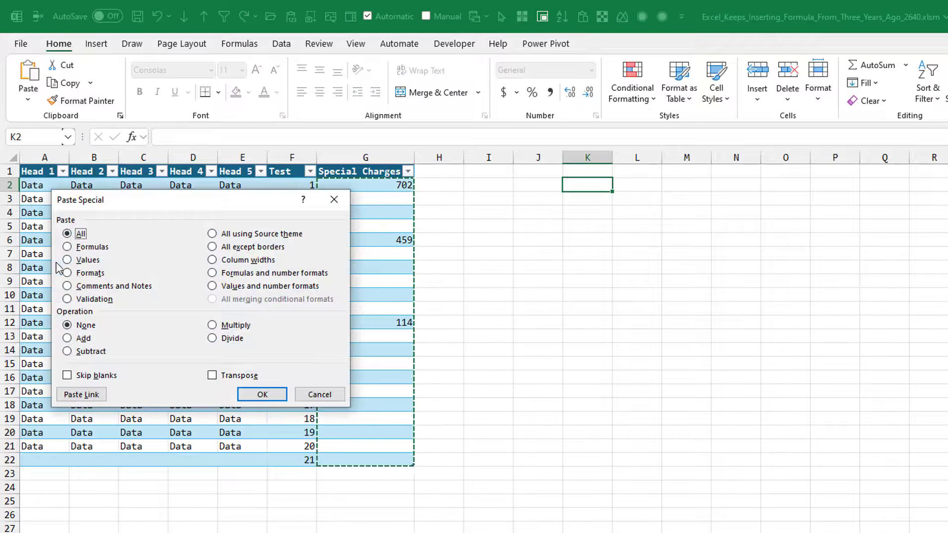
pyautogui.click(73, 247)
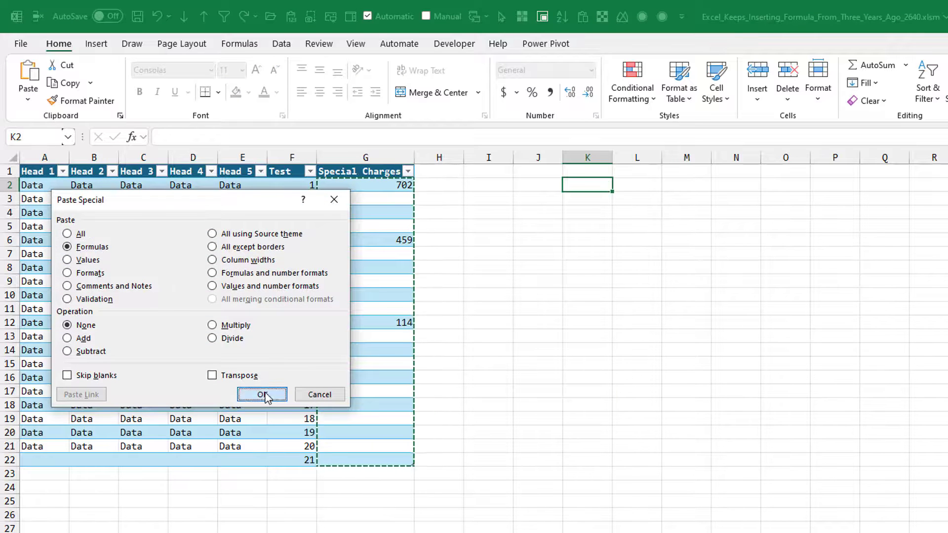
pyautogui.click(262, 395)
# - Clear the contents of all Special Charges cells, G2:G22
pyautogui.moveTo(379, 189); pyautogui.dragTo(385, 463)
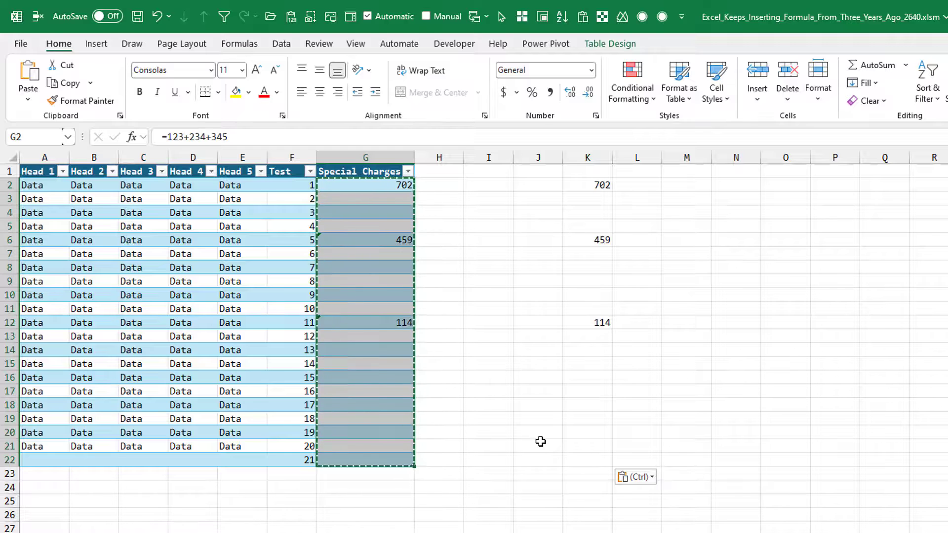
pyautogui.press('Delete')
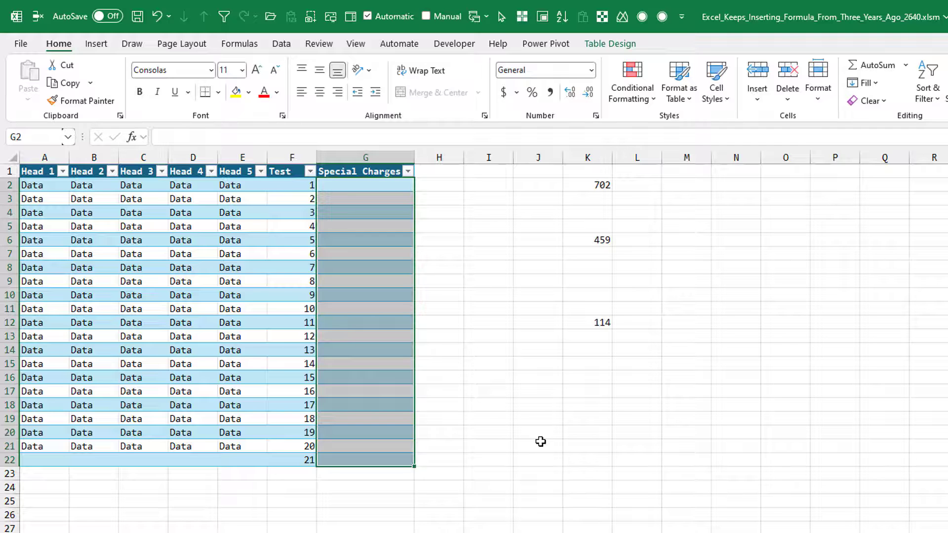
# - Copy the temporary formulas in K2:K22 outside the table
pyautogui.press('Right')
pyautogui.press('Right')
pyautogui.press('Right')
pyautogui.press('Right')
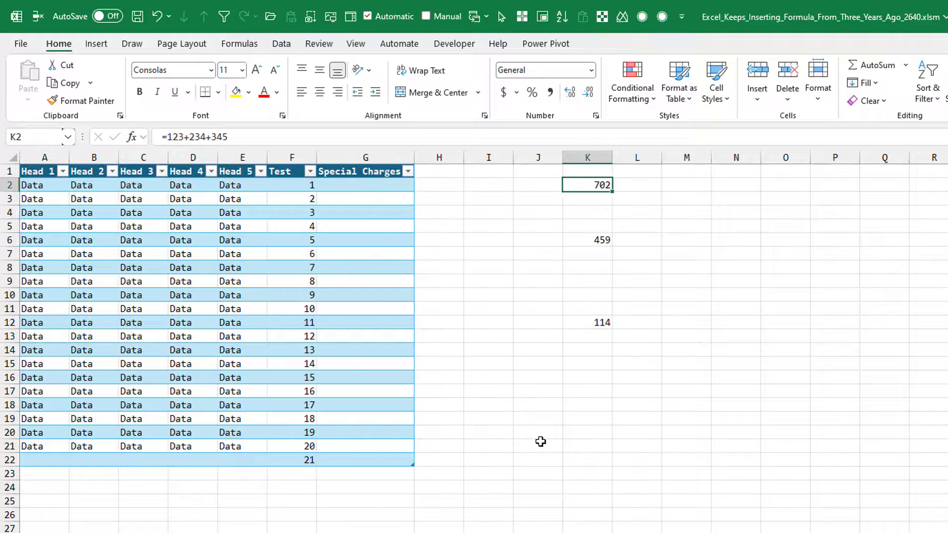
pyautogui.hotkey('shift', 'Down')
pyautogui.hotkey('shift', 'Down')
pyautogui.hotkey('shift', 'Down')
pyautogui.hotkey('shift', 'Down')
pyautogui.hotkey('shift', 'Down')
pyautogui.hotkey('shift', 'Down')
pyautogui.hotkey('shift', 'Down')
pyautogui.hotkey('shift', 'Down')
pyautogui.hotkey('shift', 'Down')
pyautogui.hotkey('shift', 'Down')
pyautogui.hotkey('shift', 'Down')
pyautogui.hotkey('shift', 'Down')
pyautogui.hotkey('shift', 'Down')
pyautogui.hotkey('shift', 'Down')
pyautogui.hotkey('shift', 'Down')
pyautogui.hotkey('shift', 'Down')
pyautogui.hotkey('shift', 'Down')
pyautogui.hotkey('shift', 'Down')
pyautogui.hotkey('shift', 'Down')
pyautogui.hotkey('shift', 'Down')
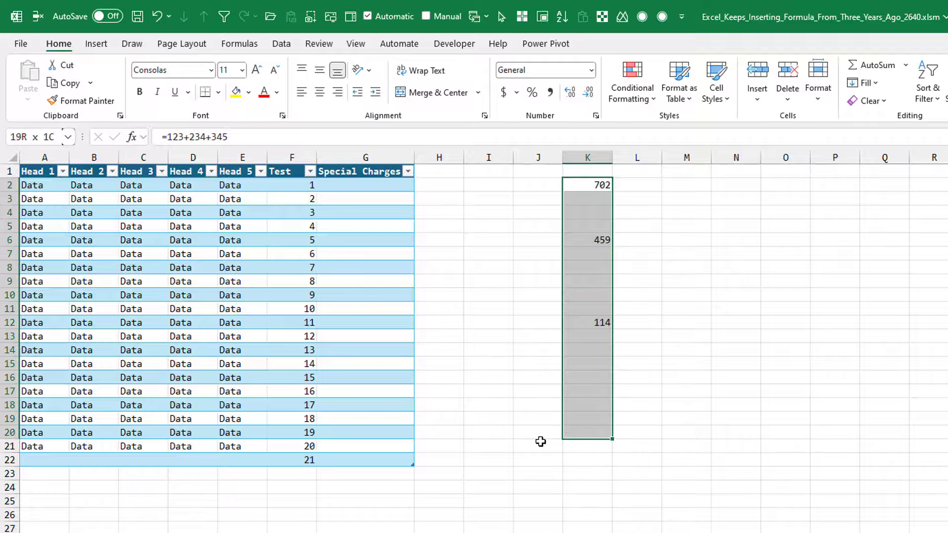
pyautogui.hotkey('ctrl', 'c')
# - Paste the copied cells back into the Special Charges column from G2, using Paste Special with Formulas
pyautogui.press('Left')
pyautogui.press('Left')
pyautogui.press('Left')
pyautogui.press('Left')
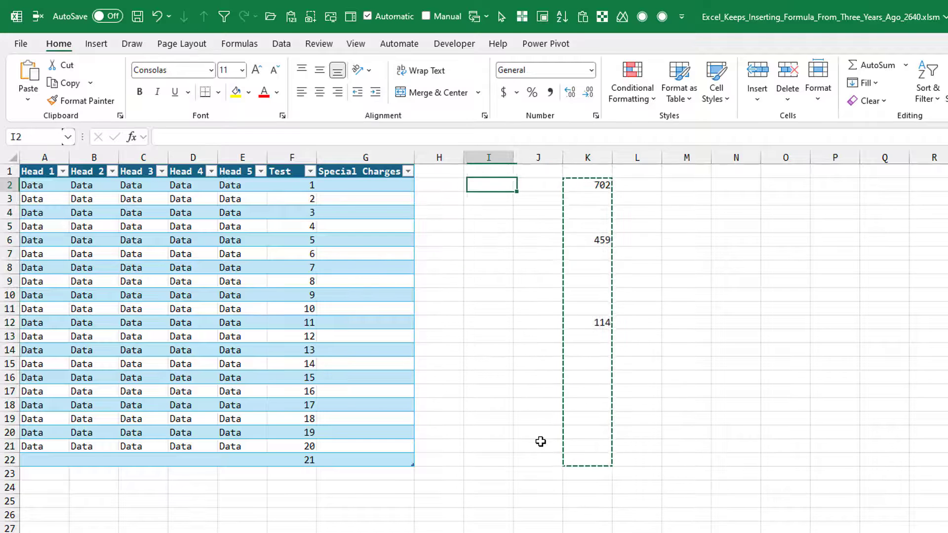
pyautogui.hotkey('alt', 'e')
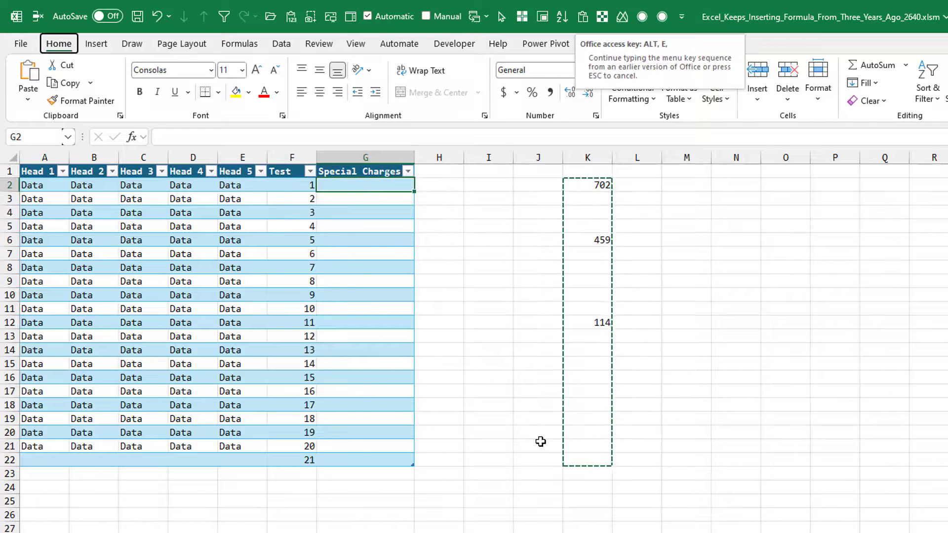
pyautogui.press('s')
pyautogui.press('f')
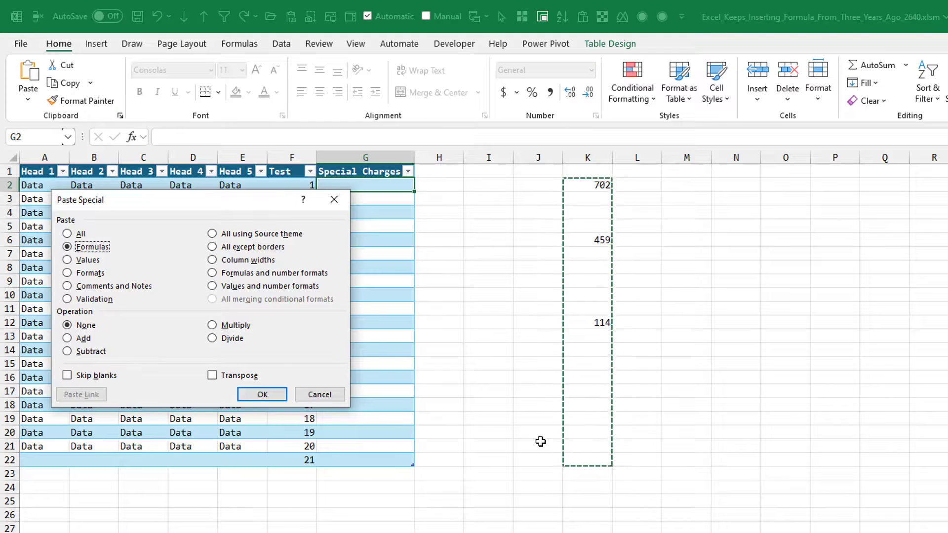
pyautogui.press('Return')
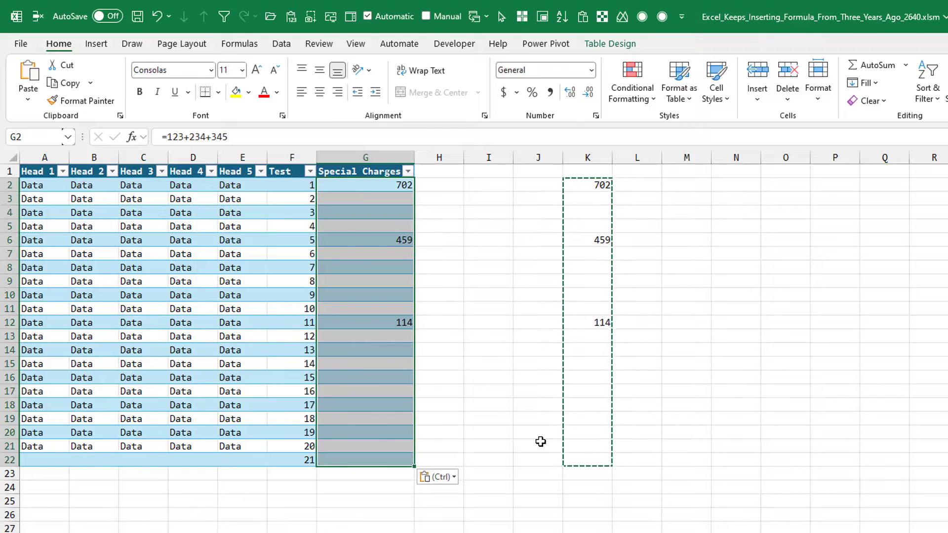
# - Clear the temporary copy of the charges from K2:K14
pyautogui.press('Right')
pyautogui.press('Right')
pyautogui.press('Right')
pyautogui.press('Right')
pyautogui.hotkey('shift', 'Down')
pyautogui.hotkey('shift', 'Down')
pyautogui.hotkey('shift', 'Down')
pyautogui.hotkey('shift', 'Down')
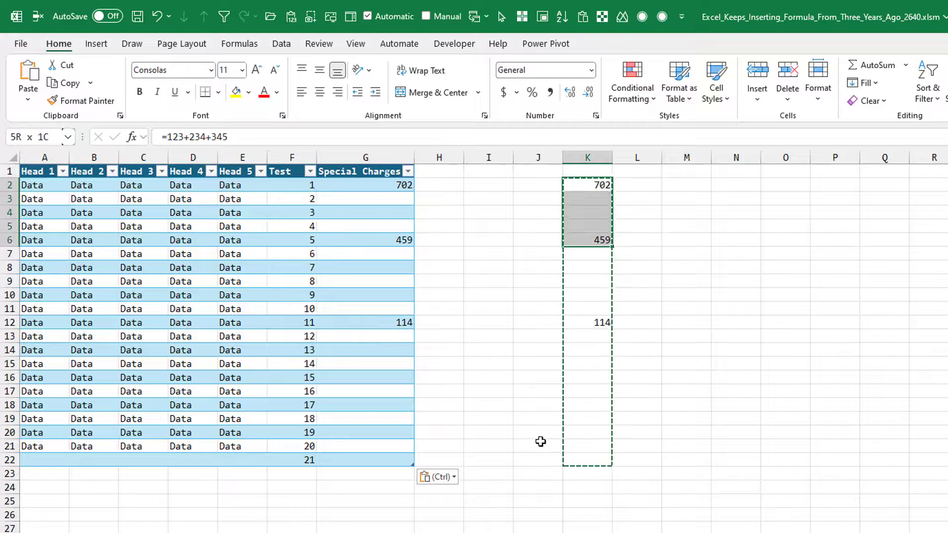
pyautogui.hotkey('shift', 'Down')
pyautogui.hotkey('shift', 'Down')
pyautogui.hotkey('shift', 'Down')
pyautogui.hotkey('shift', 'Down')
pyautogui.hotkey('shift', 'Down')
pyautogui.hotkey('shift', 'Down')
pyautogui.hotkey('shift', 'Down')
pyautogui.hotkey('shift', 'Down')
pyautogui.press('Delete')
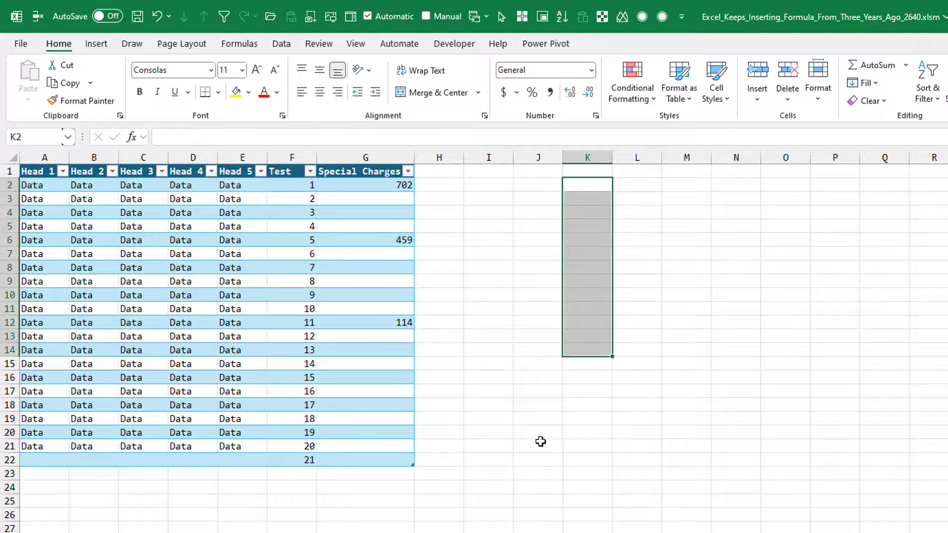
# - Add a new row to the end of the table from its last cell, G22
pyautogui.click(381, 459)
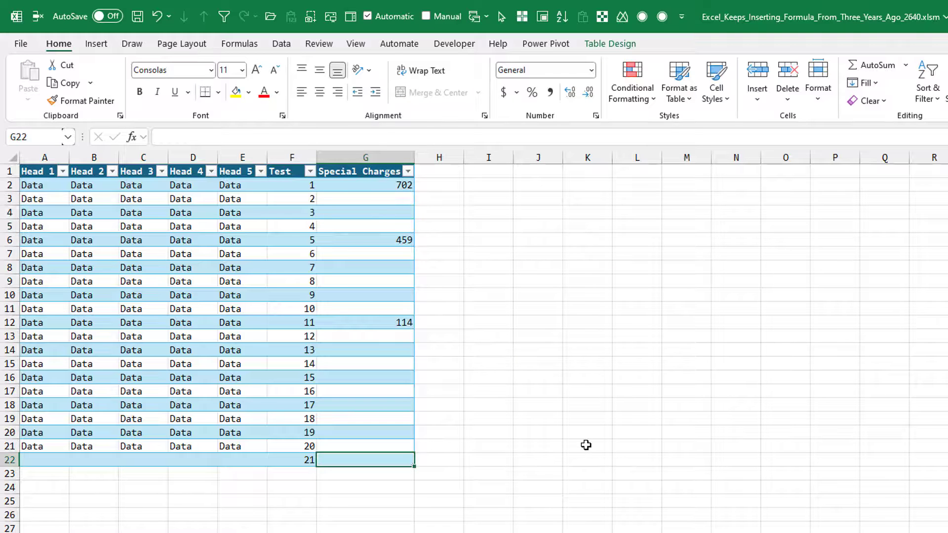
pyautogui.press('Tab')
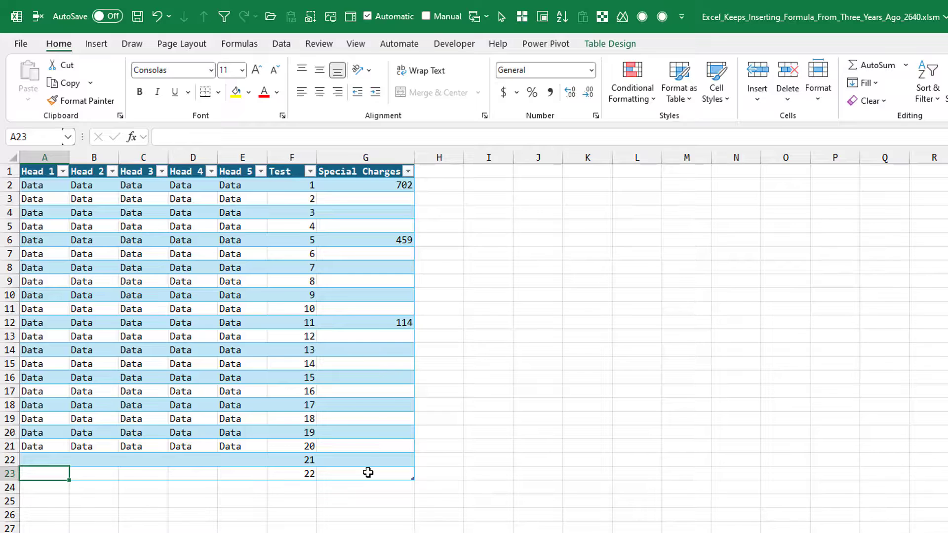
# - On the next worksheet, add a "Special Charges" column to the table by entering that heading in G1
pyautogui.hotkey('ctrl', 'pagedown')
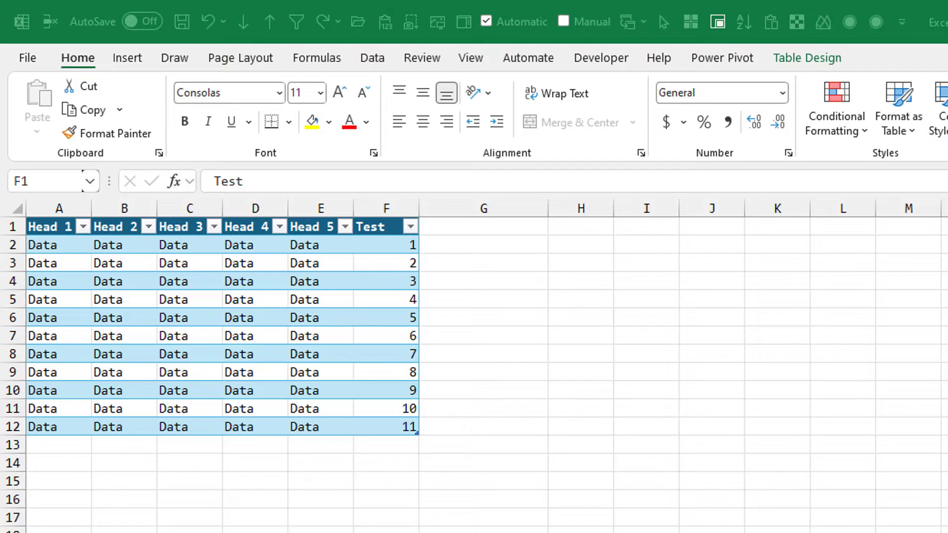
pyautogui.click(486, 229)
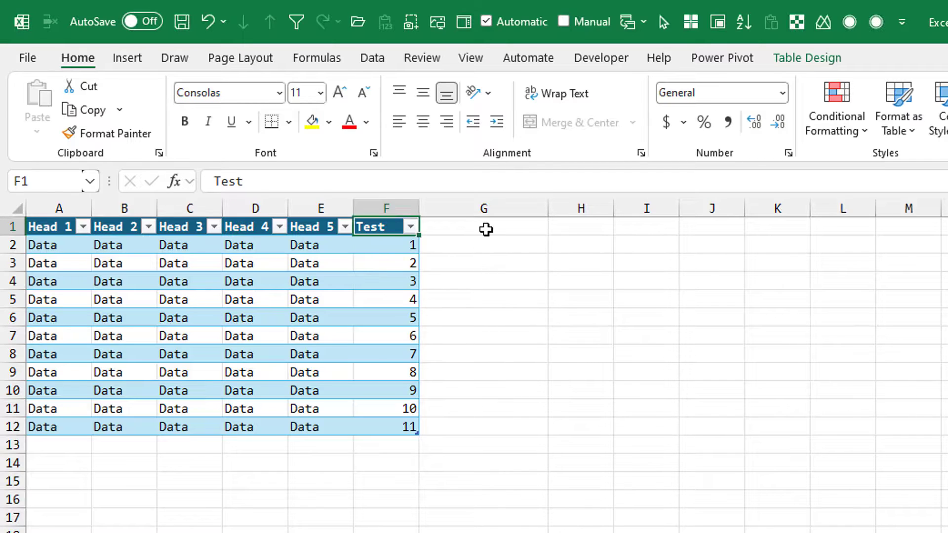
pyautogui.click(486, 229)
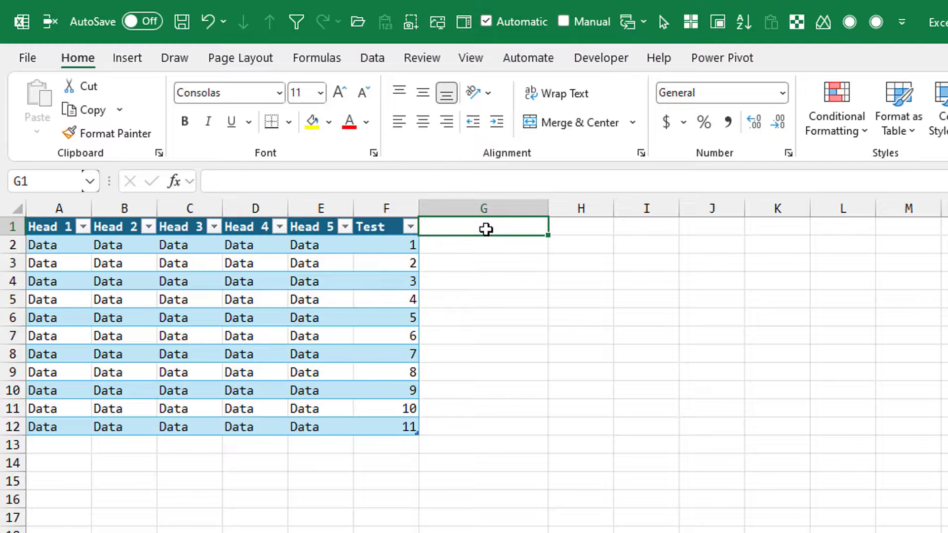
pyautogui.write('Spe')
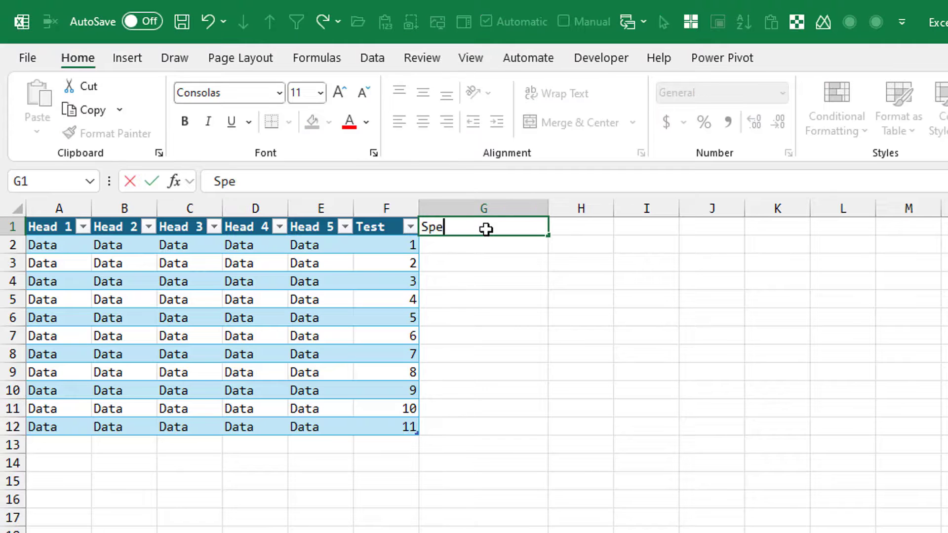
pyautogui.write('cial Charges')
pyautogui.press('Return')
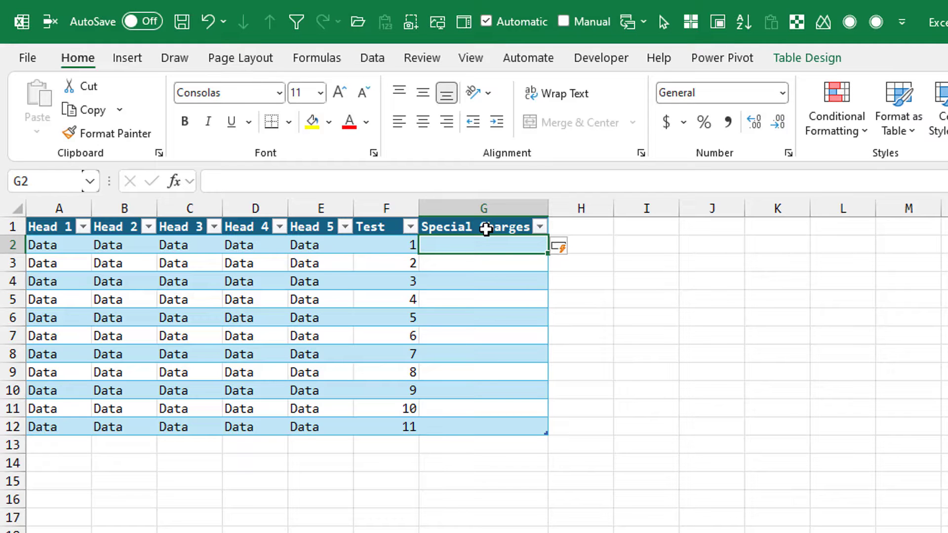
# - Enter =123+234+345 in G2 and clear the automatically filled formulas from G3:G12
pyautogui.write('=12')
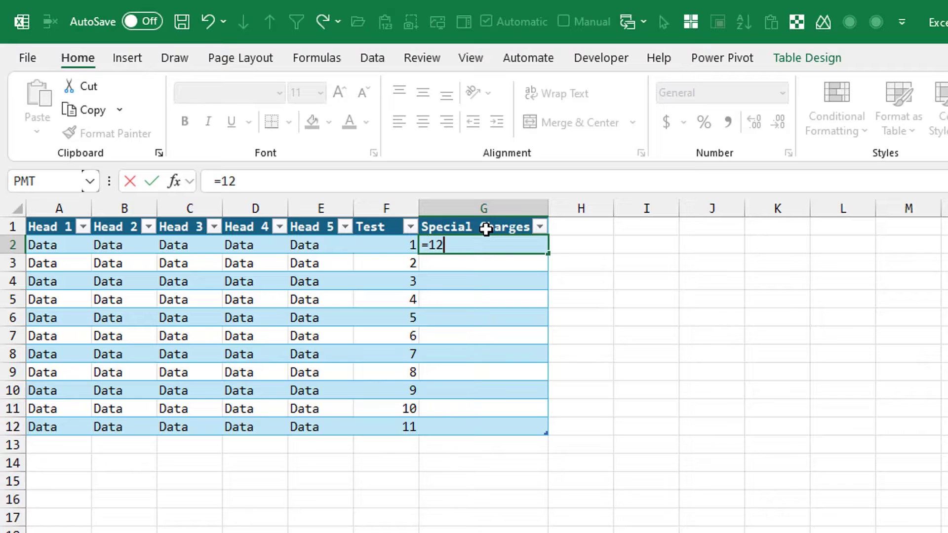
pyautogui.write('3+234+345')
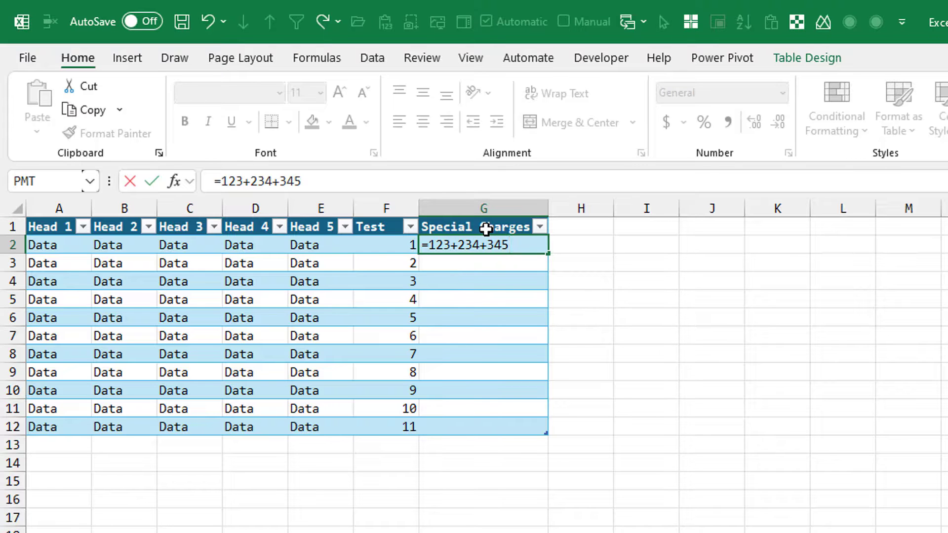
pyautogui.press('Return')
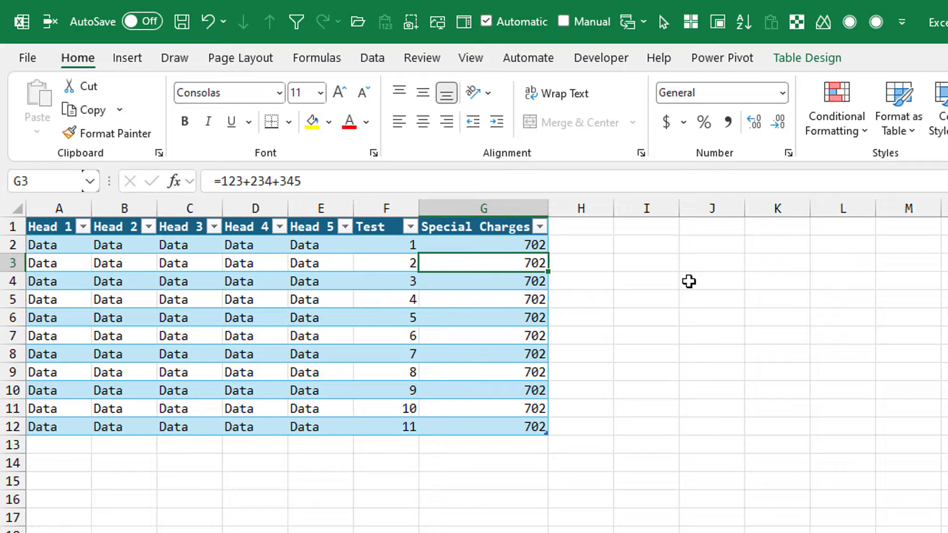
pyautogui.hotkey('ctrl', 'shift', 'Down')
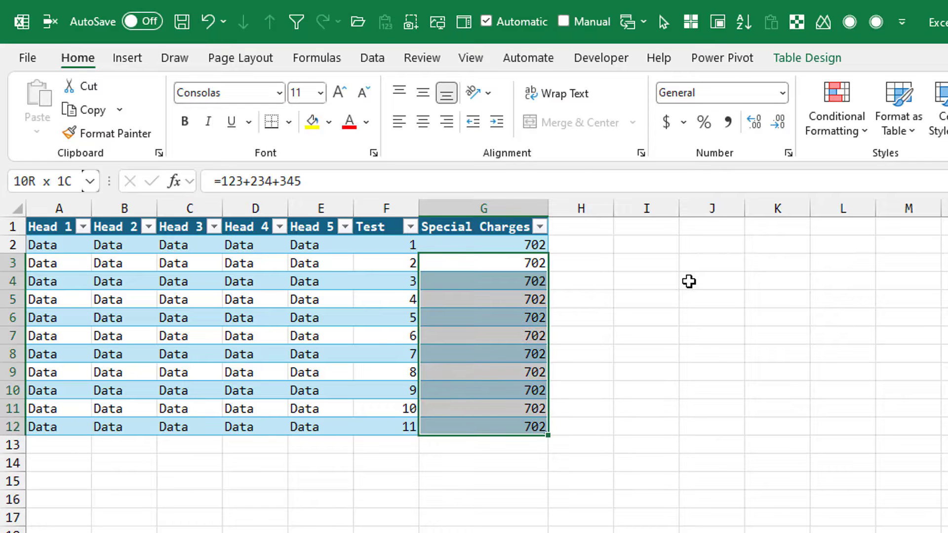
pyautogui.press('Delete')
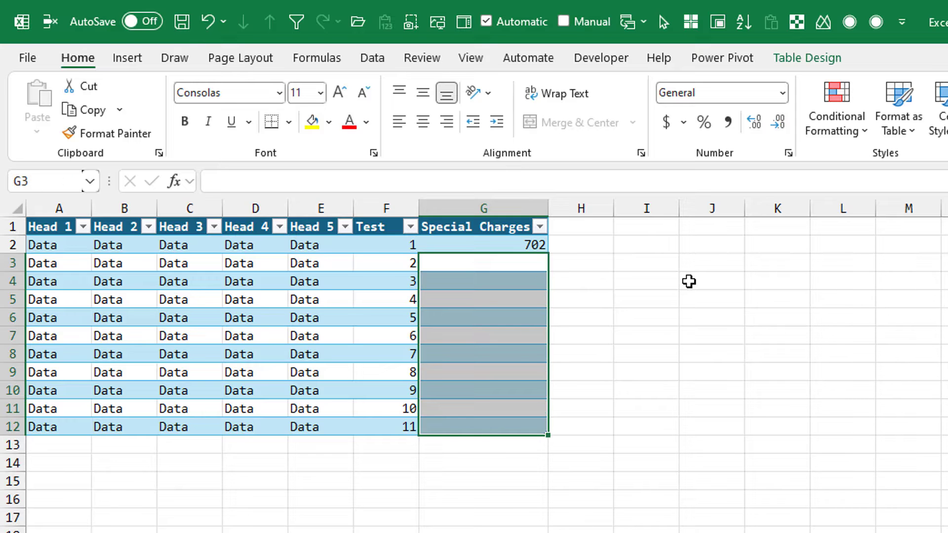
# - Append a new row to this table from the last Special Charges cell, G12
pyautogui.press('Down')
pyautogui.press('Down')
pyautogui.press('Down')
pyautogui.press('Down')
pyautogui.press('Down')
pyautogui.press('Down')
pyautogui.press('Down')
pyautogui.press('Down')
pyautogui.press('Down')
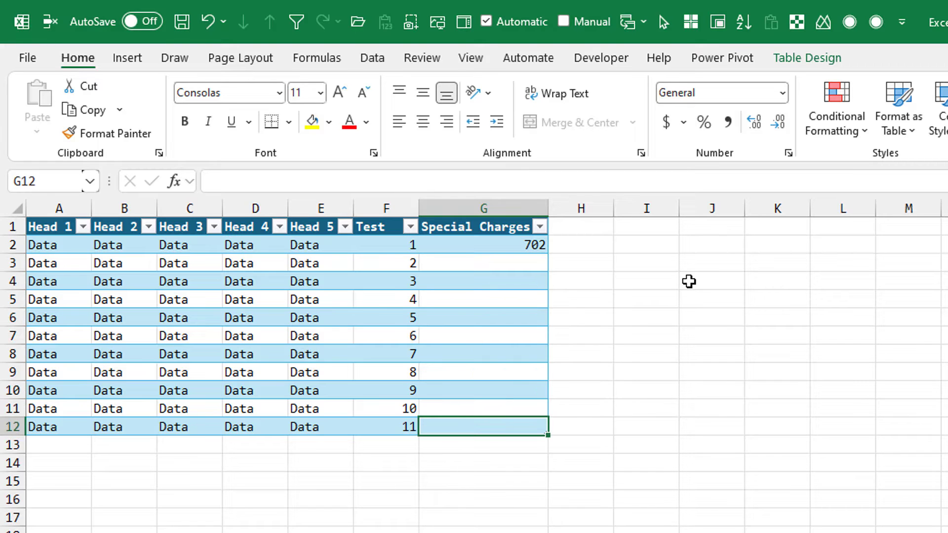
pyautogui.press('Tab')
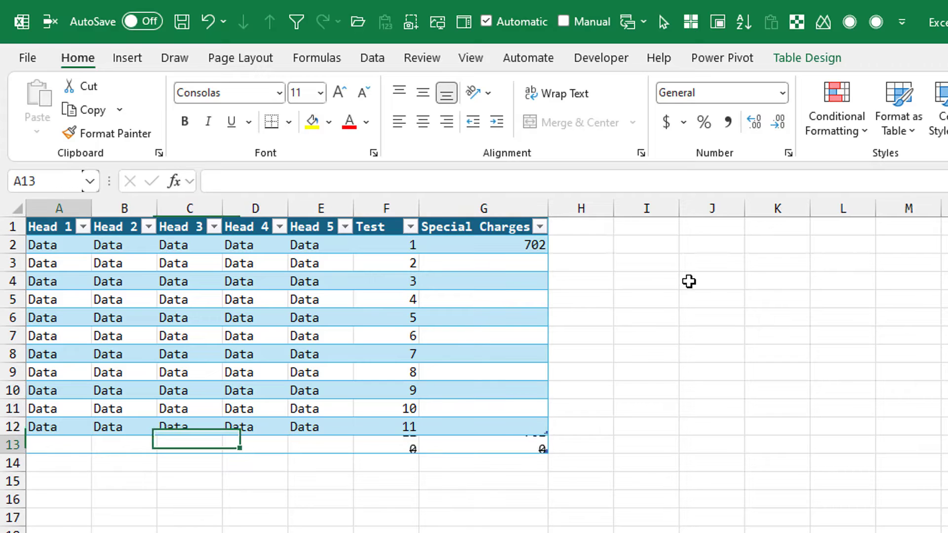